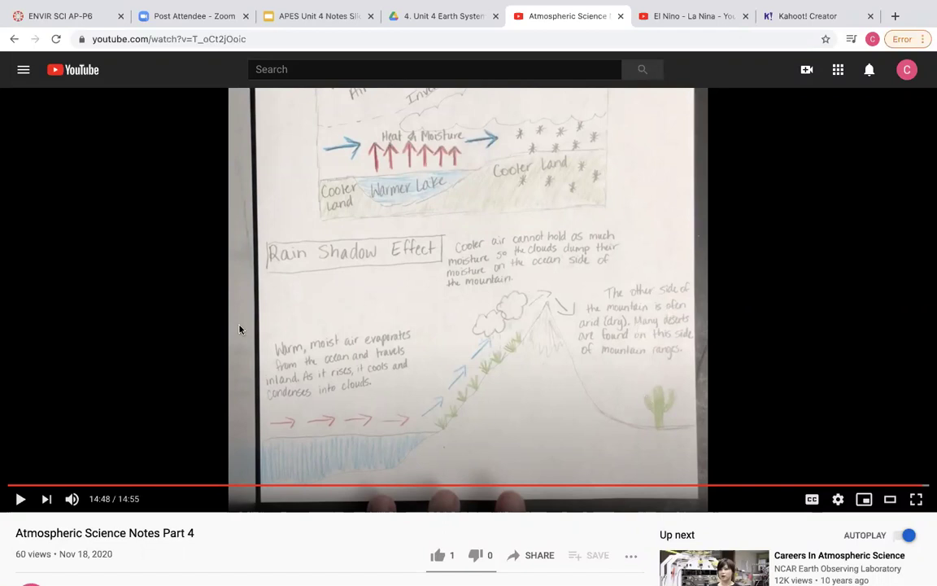
Review Kahoot question 21 about layers of air trapping pollution alongside the Atmospheric Science Notes Part 4 video
left_click(820, 17)
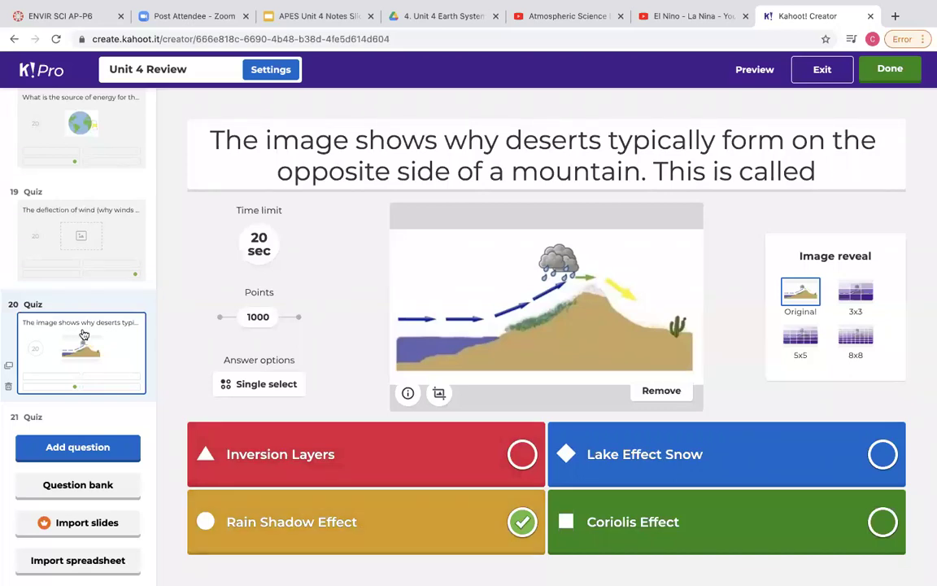
scroll(81, 331, "down", 3)
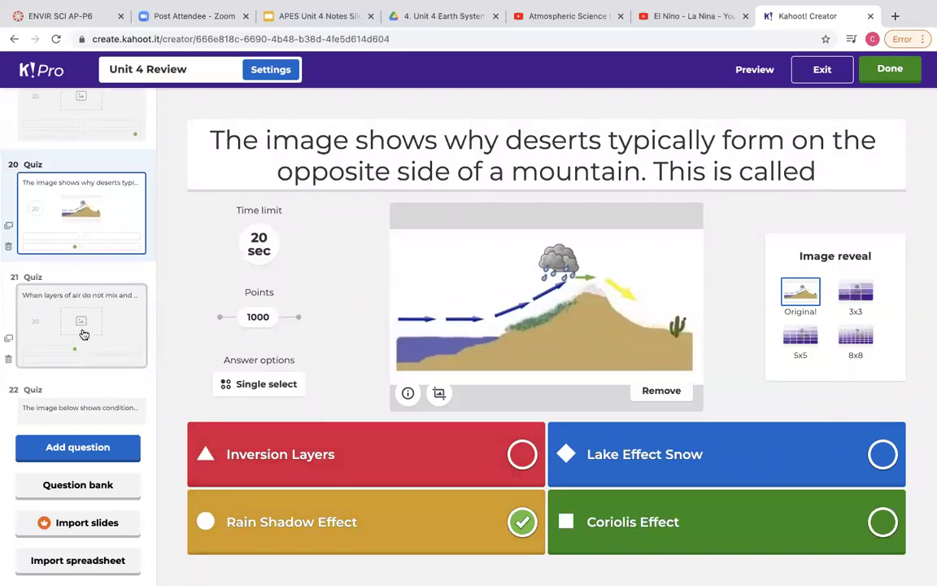
left_click(110, 310)
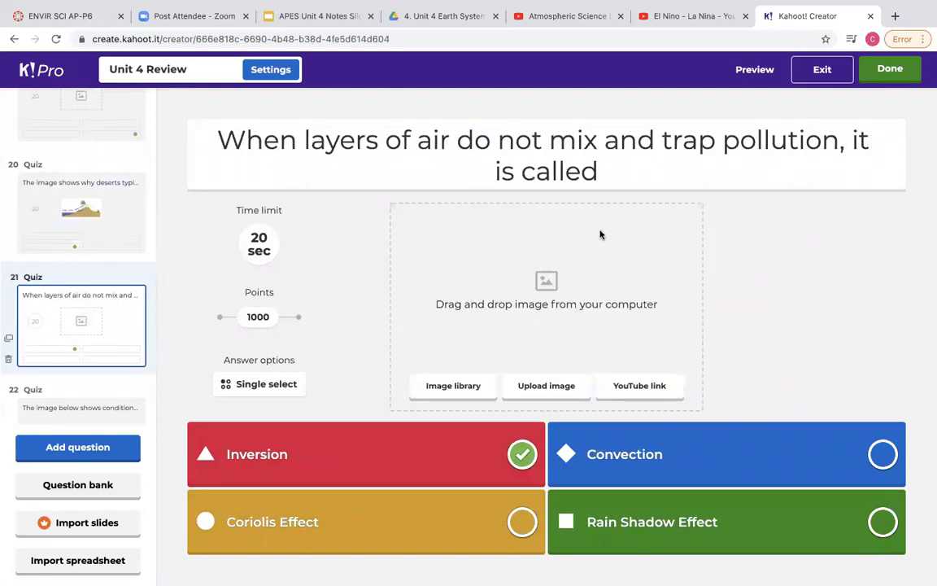
left_click(575, 15)
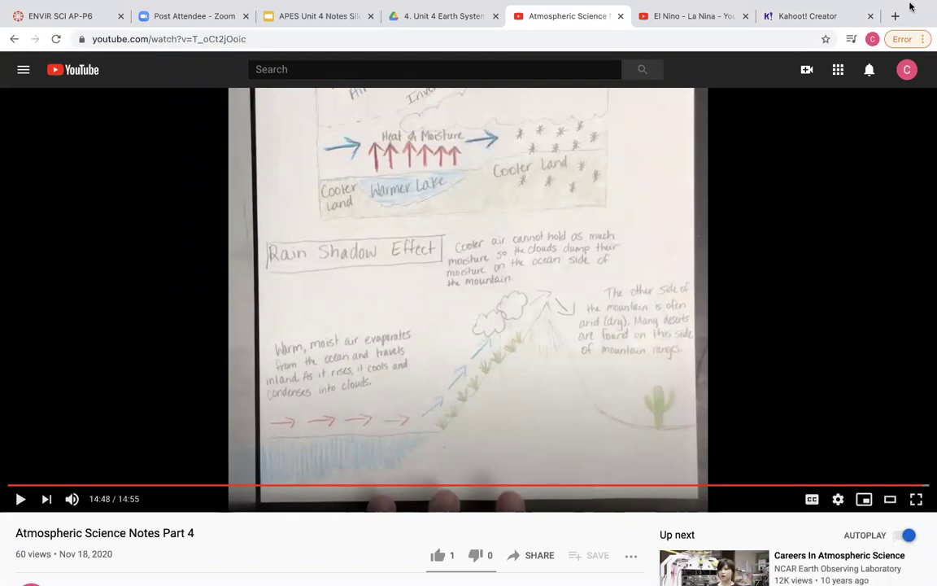
mouse_move(816, 6)
Return to the Kahoot quiz and look through questions 22 to 26 on upwelling, El Nino and La Nina
left_click(795, 51)
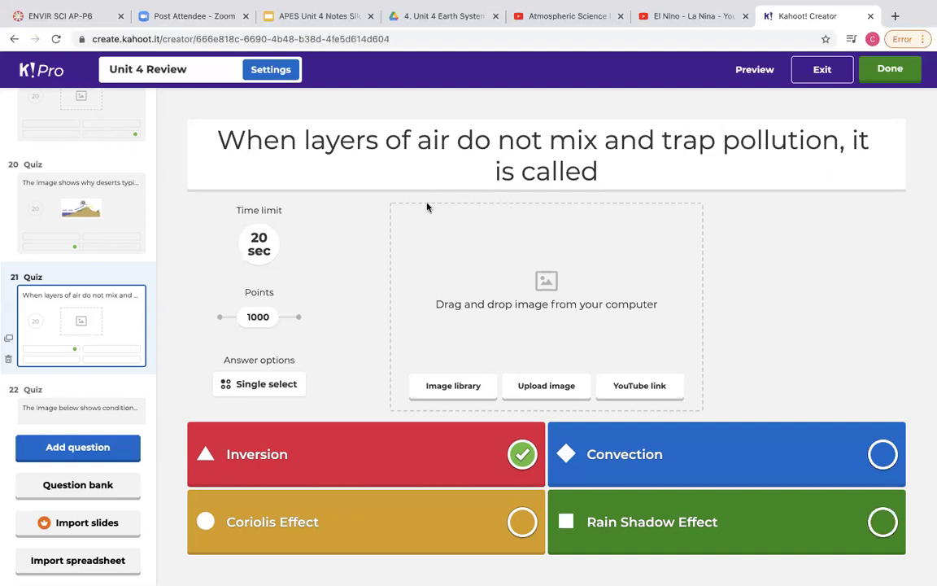
scroll(85, 319, "down", 2)
left_click(96, 348)
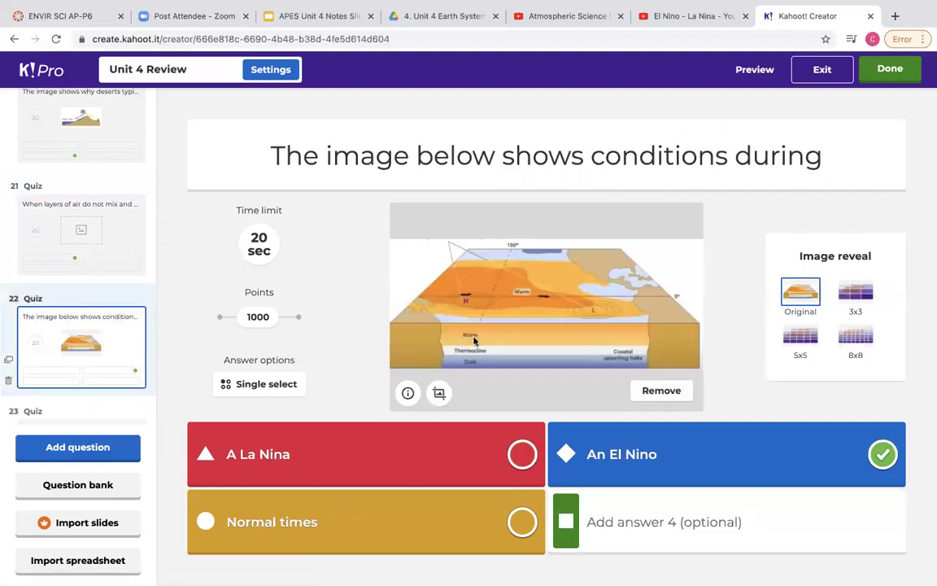
scroll(96, 354, "down", 3)
left_click(96, 354)
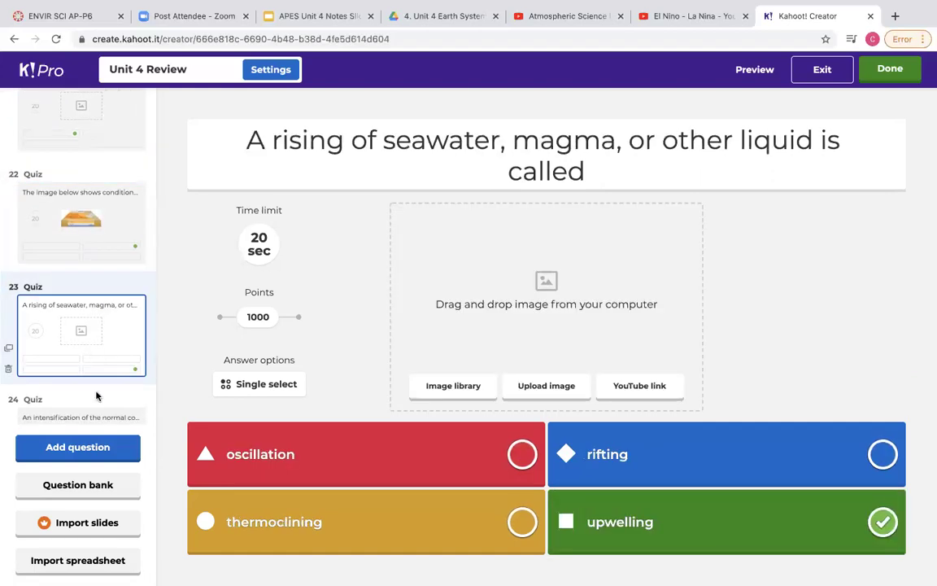
left_click(96, 407)
left_click(96, 406)
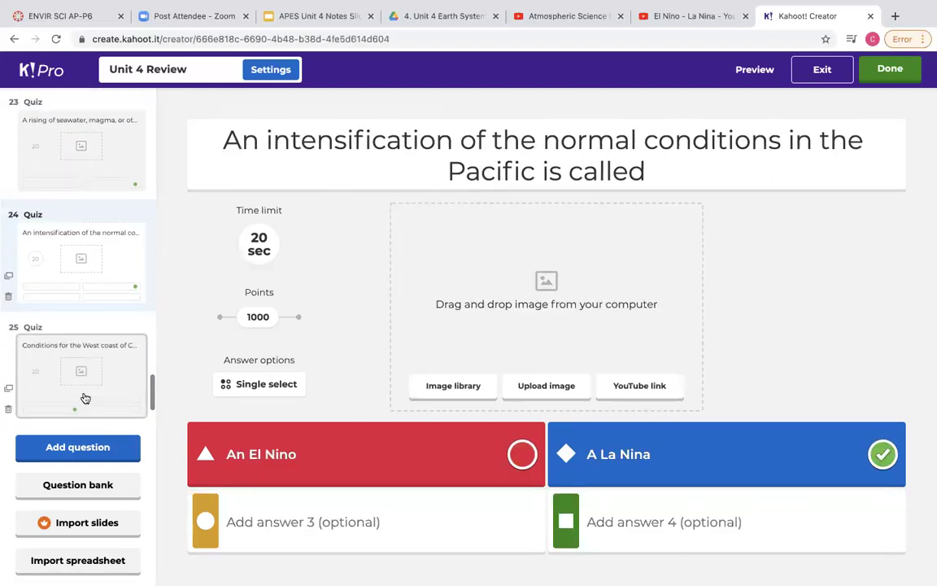
left_click(89, 365)
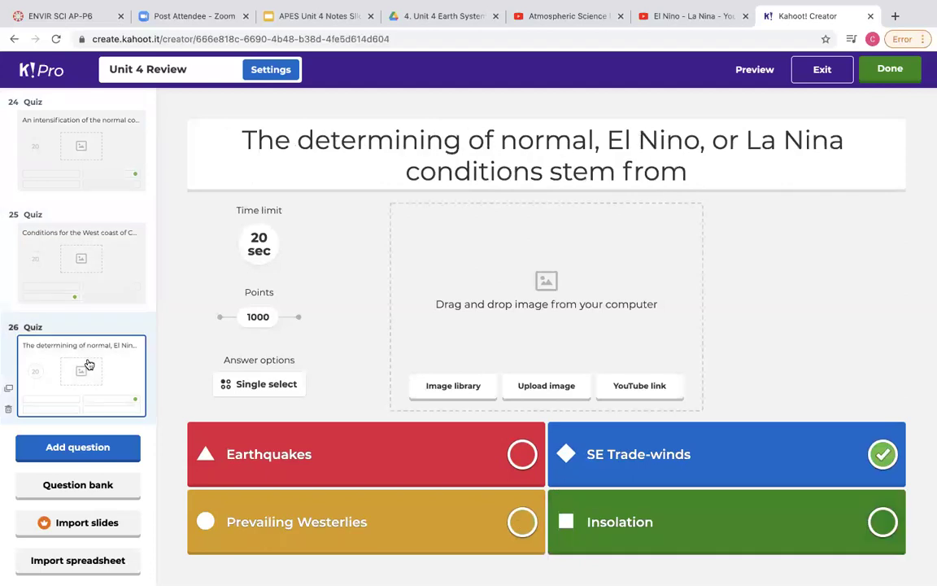
Reopen question 22, which asks what conditions the ocean image shows
scroll(88, 364, "up", 2)
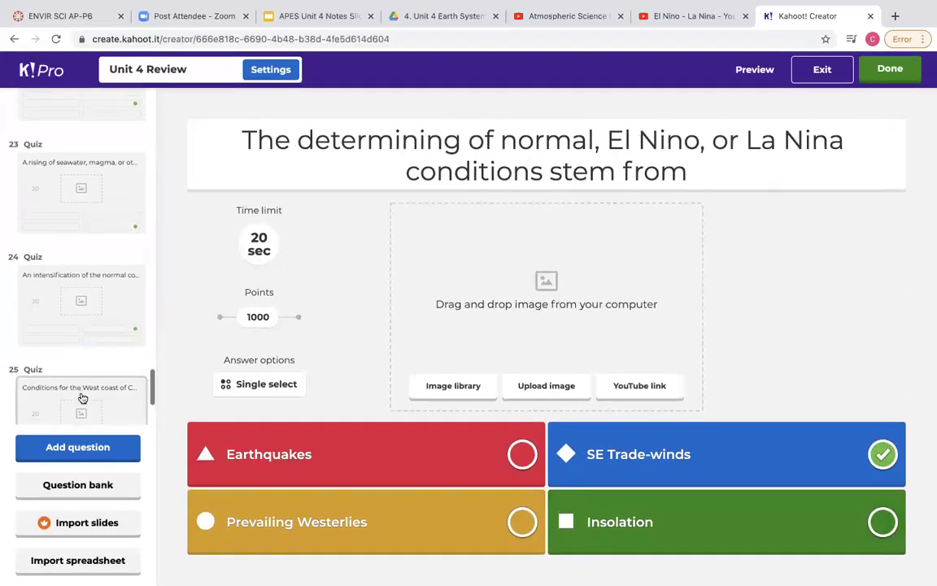
scroll(79, 329, "up", 1)
scroll(79, 328, "up", 4)
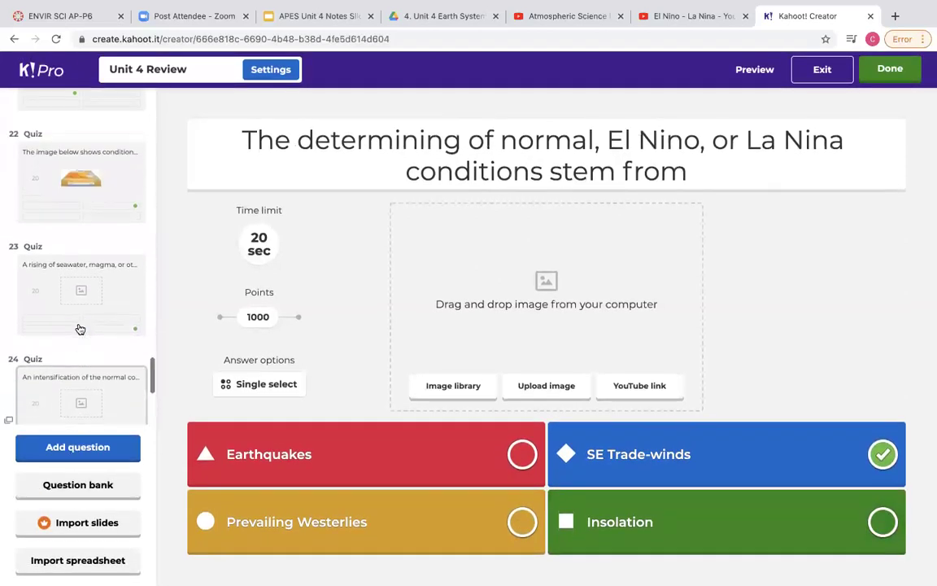
left_click(93, 203)
scroll(93, 203, "up", 2)
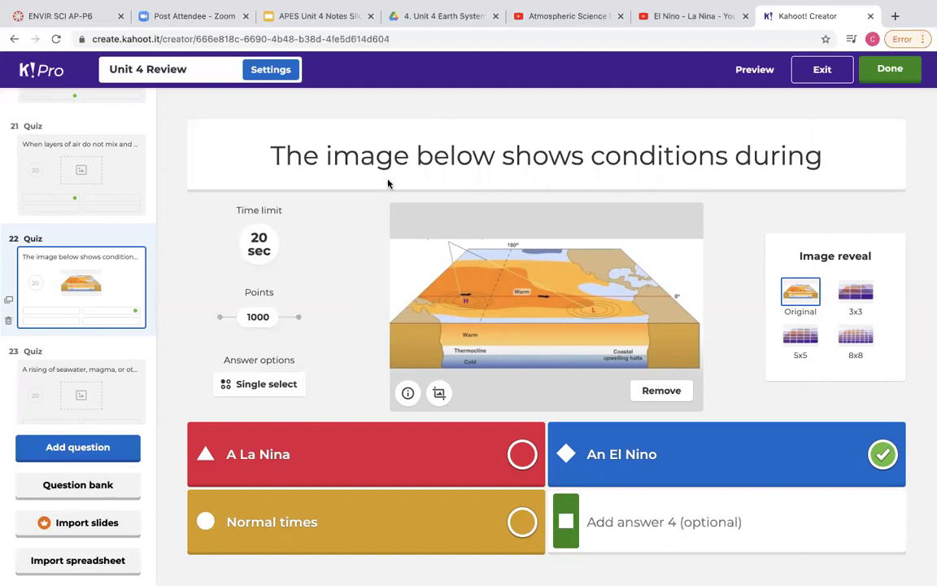
Open the ENVIR SCI AP-P6 course modules and locate the Friday 12/4 El Nino/La Nina lecture items in Unit 4
left_click(90, 10)
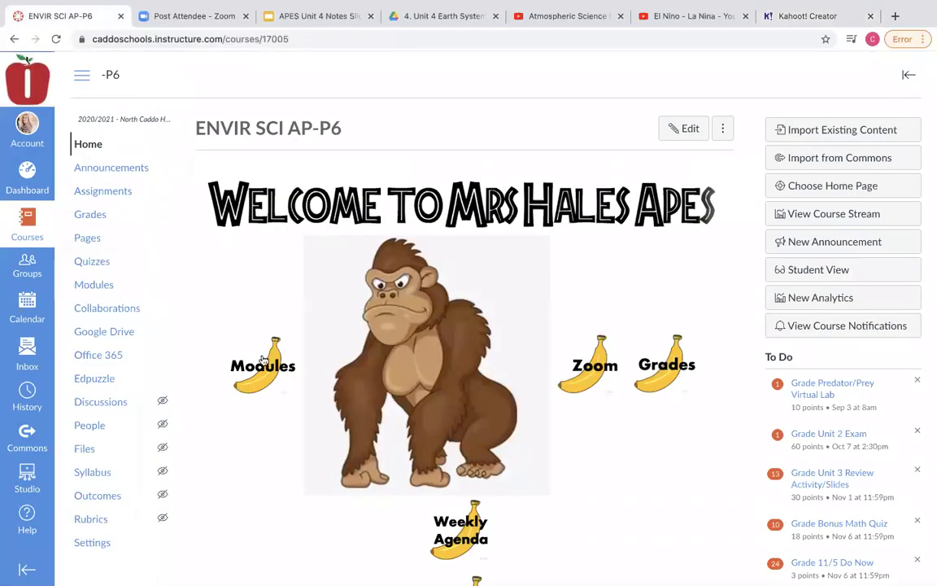
left_click(238, 325)
scroll(351, 383, "down", 20)
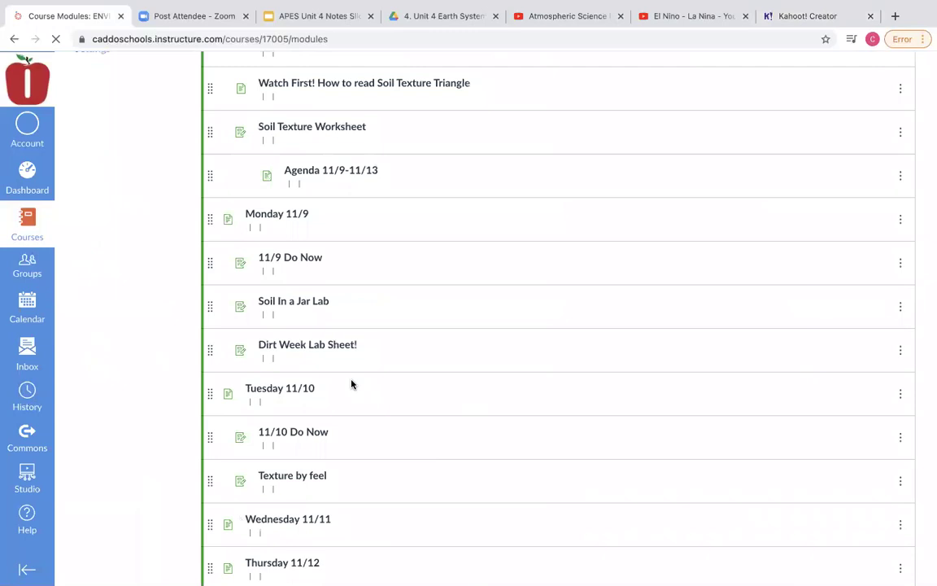
scroll(351, 383, "up", 10)
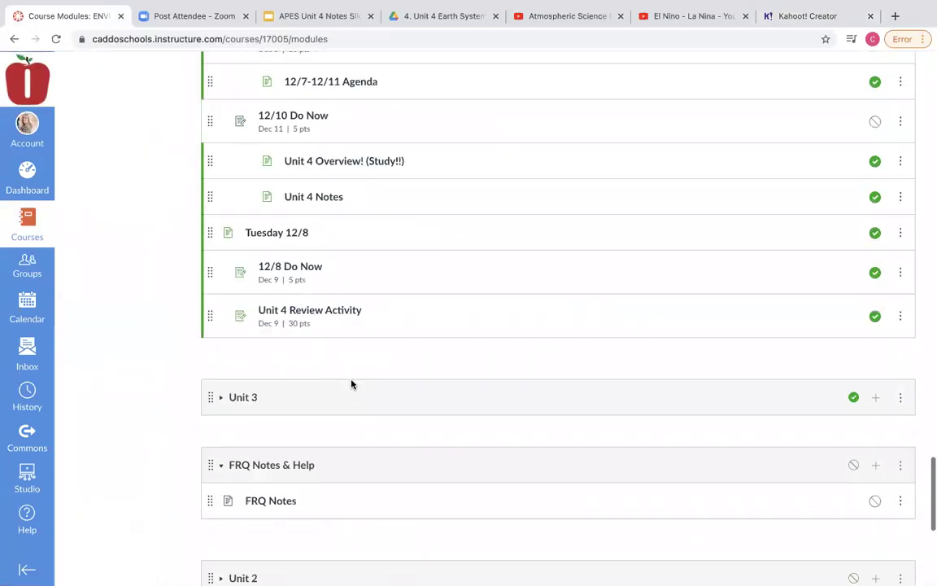
scroll(358, 374, "down", 2)
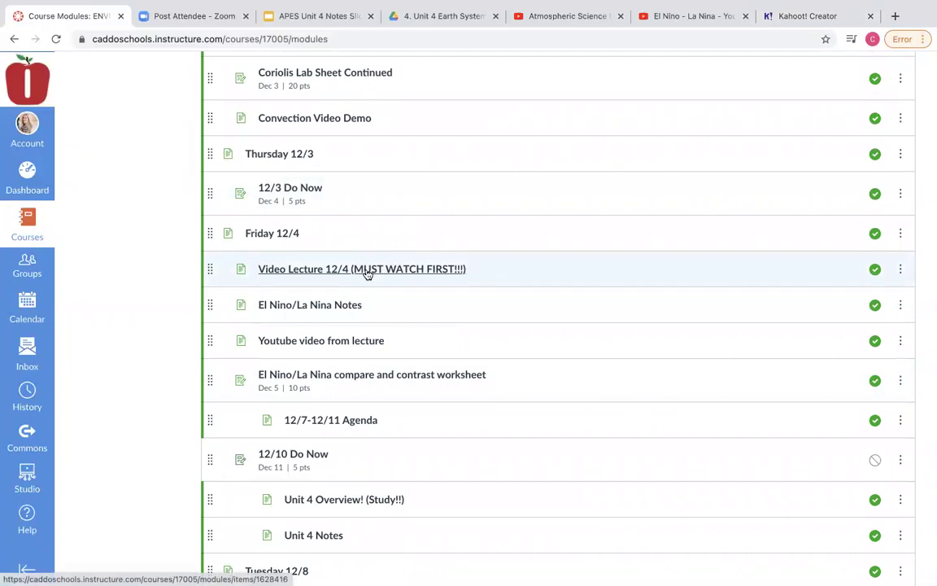
Examine the El Niño Conditions diagram in the YouTube video, and open Kahoot question 26 on what determines the conditions
left_click(677, 13)
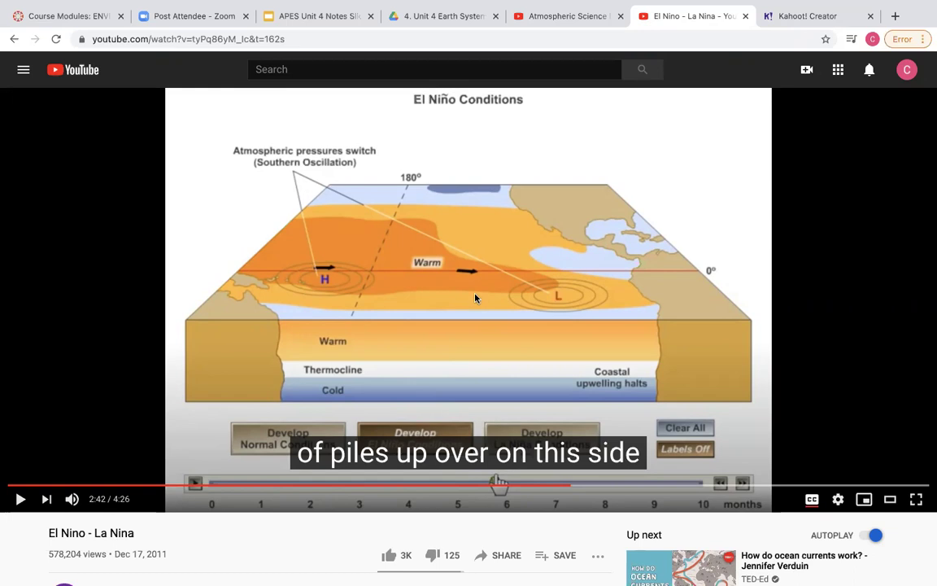
left_click(809, 16)
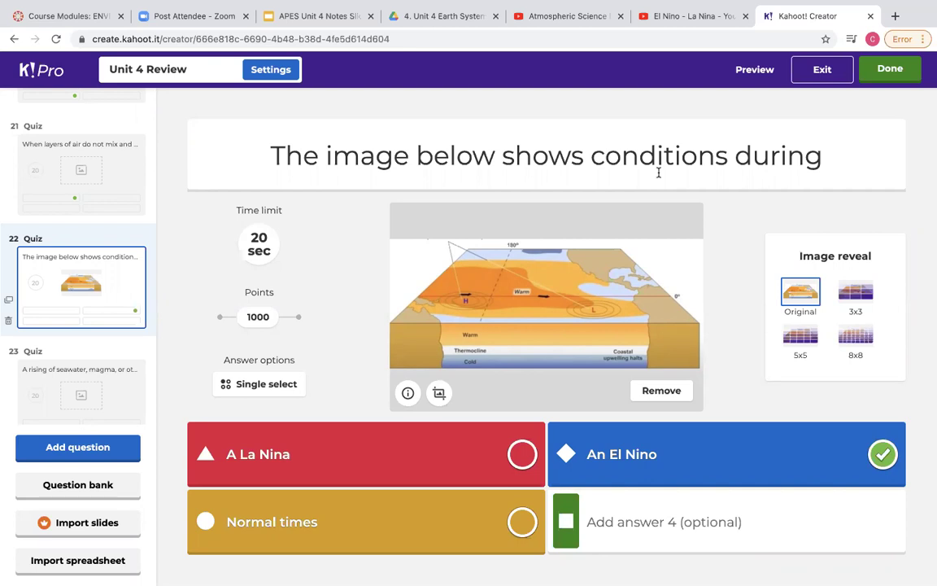
scroll(100, 325, "down", 3)
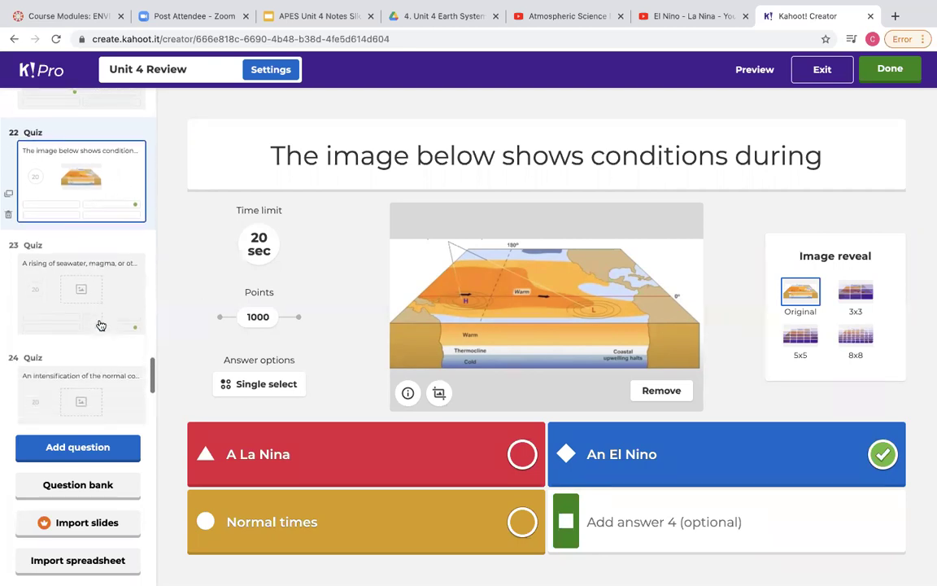
scroll(112, 388, "down", 7)
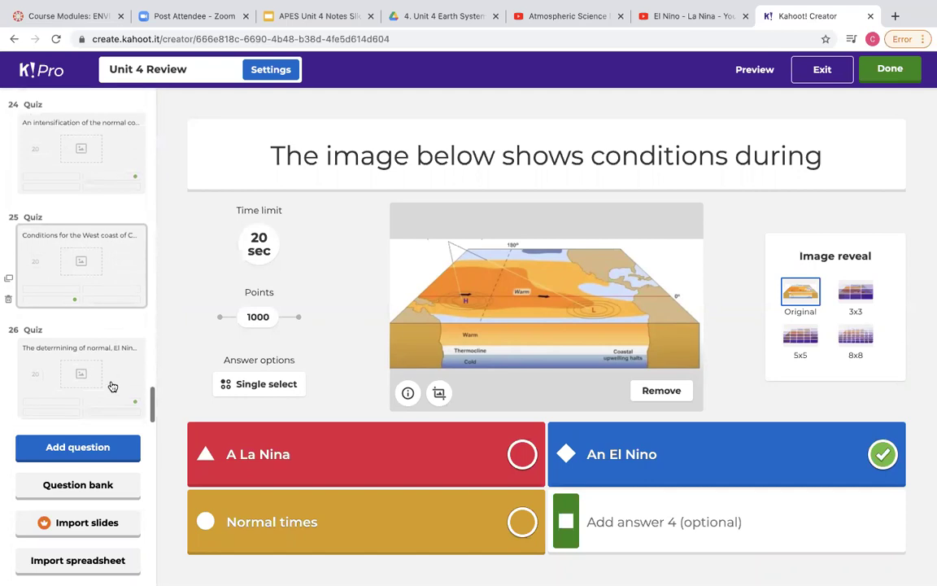
left_click(96, 353)
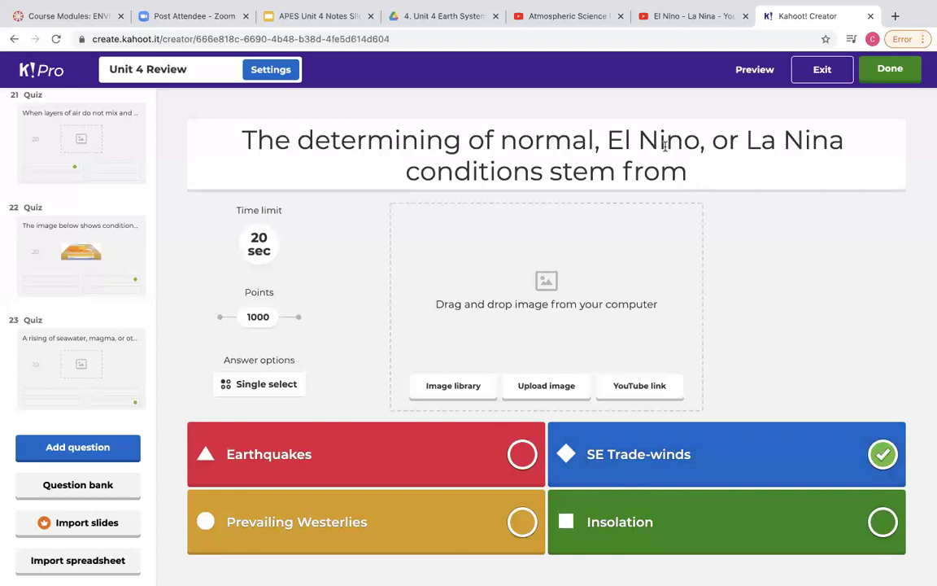
Return to the El Nino - La Nina video and pause it on the Normal Conditions diagram at about 1:39
left_click(636, 14)
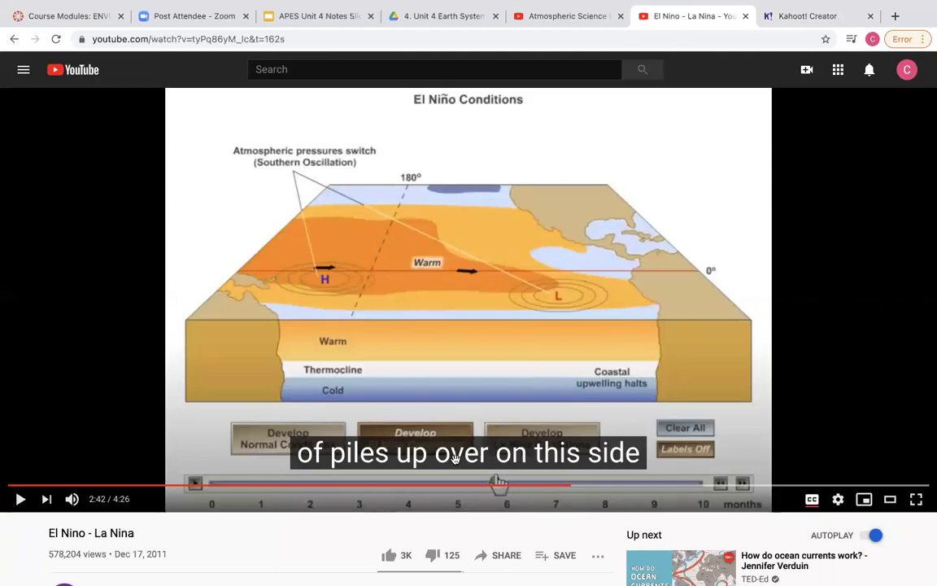
left_click(349, 490)
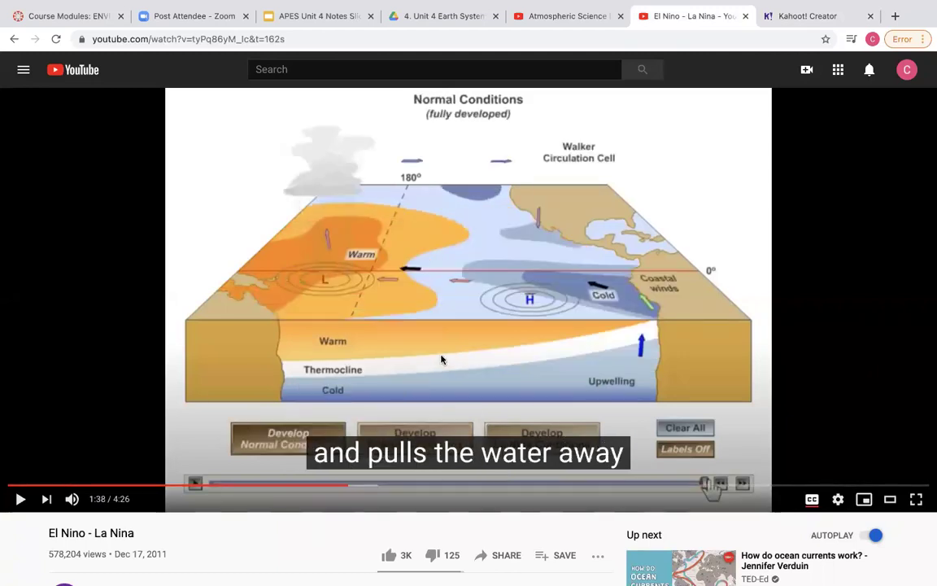
key("space")
key("space")
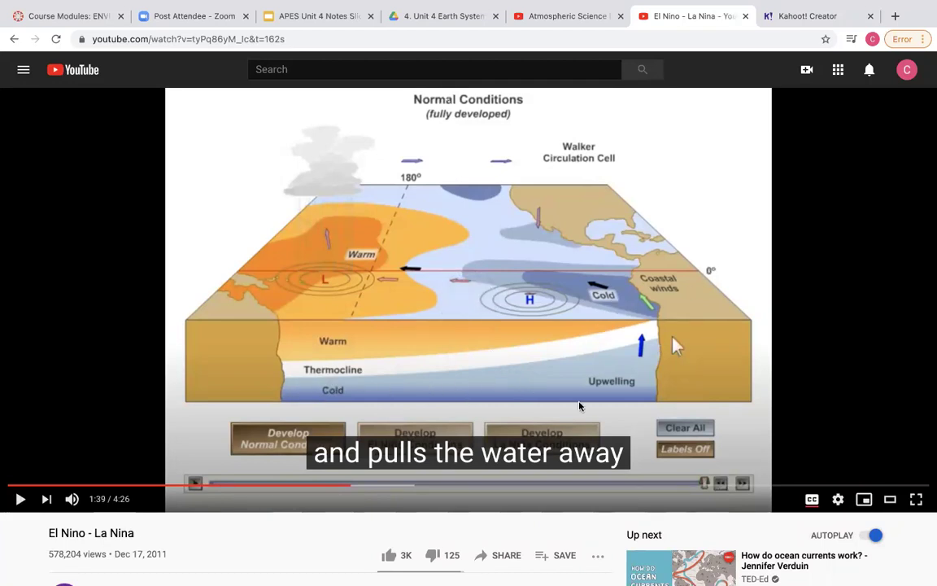
Switch back to the Kahoot quiz, view question 23 on rising seawater or magma, and go back to the earlier questions
left_click(777, 15)
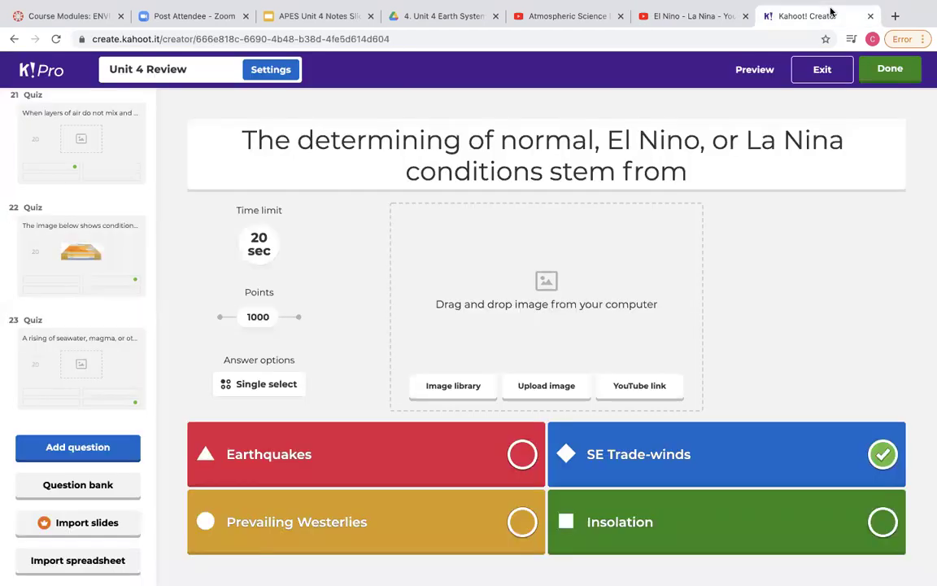
left_click(63, 350)
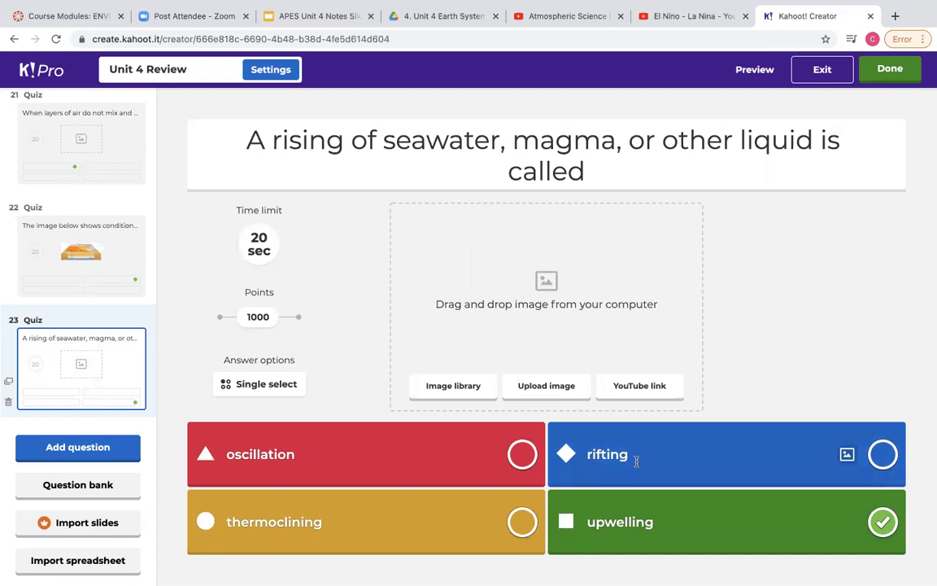
scroll(90, 300, "down", 5)
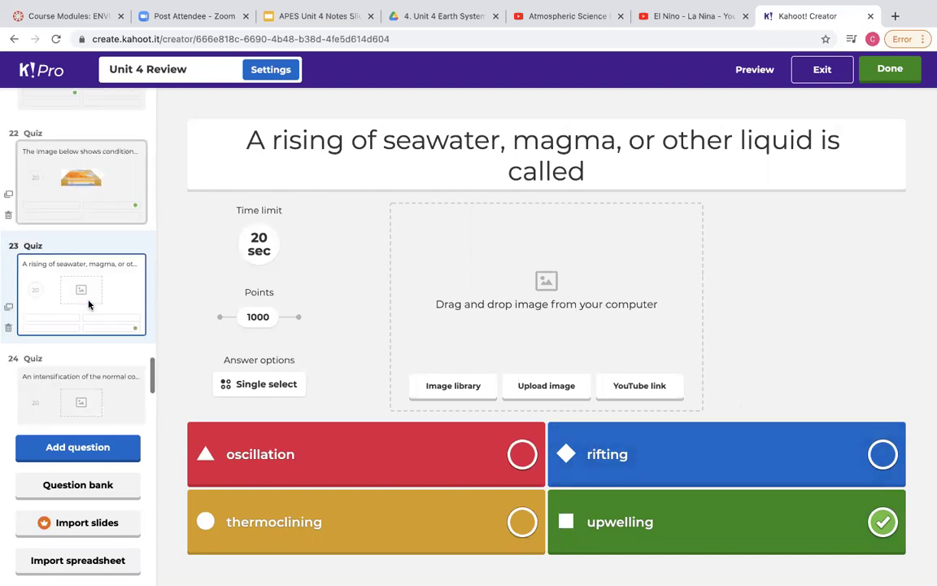
scroll(90, 306, "up", 20)
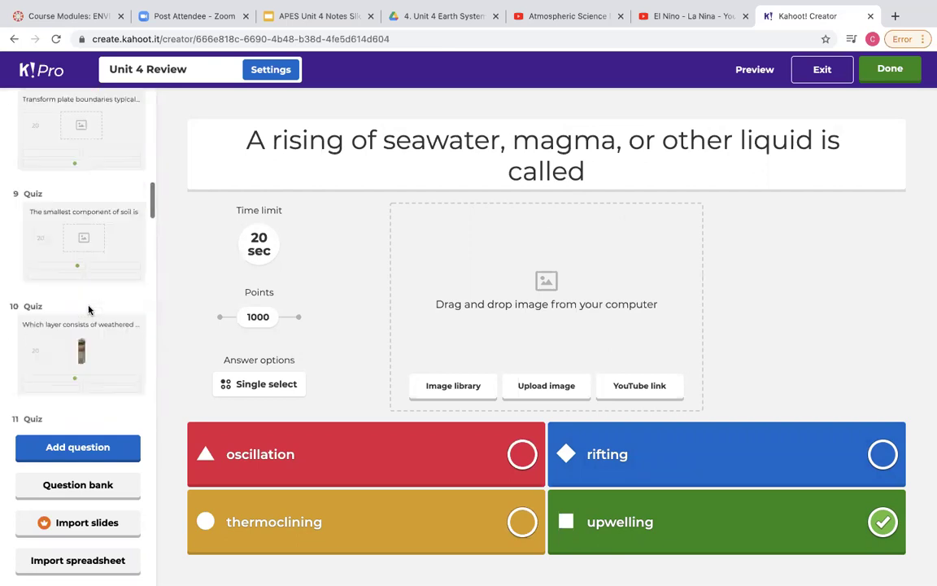